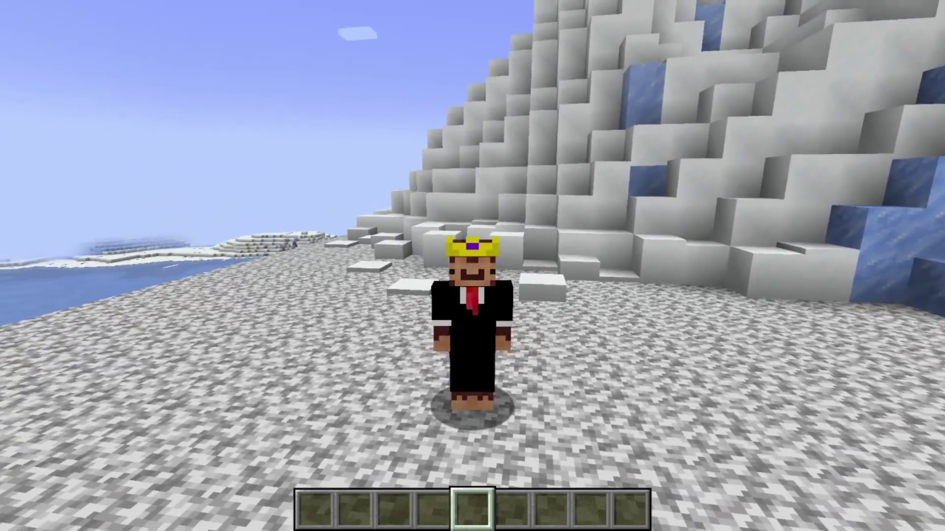
key("w")
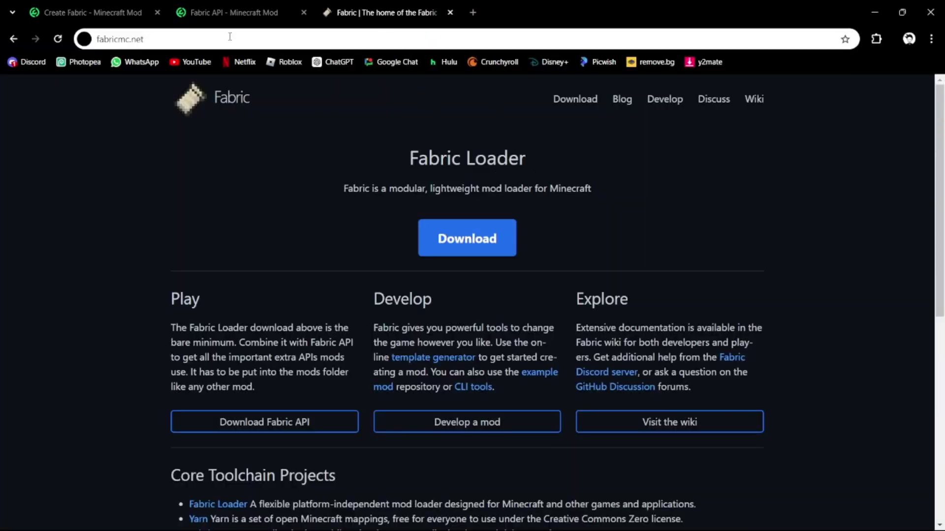
Open the full version list of the Create Fabric mod on Modrinth and examine which Minecraft versions it supports.
left_click(223, 9)
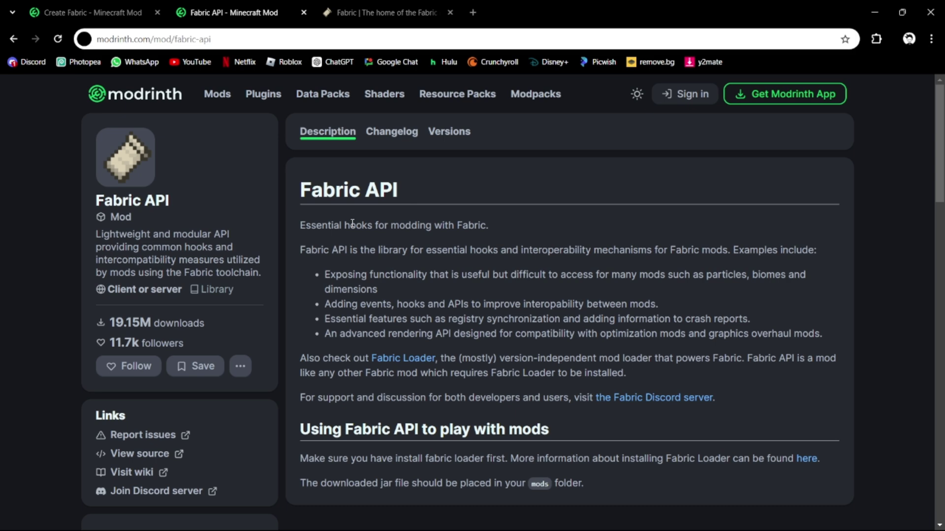
left_click(123, 15)
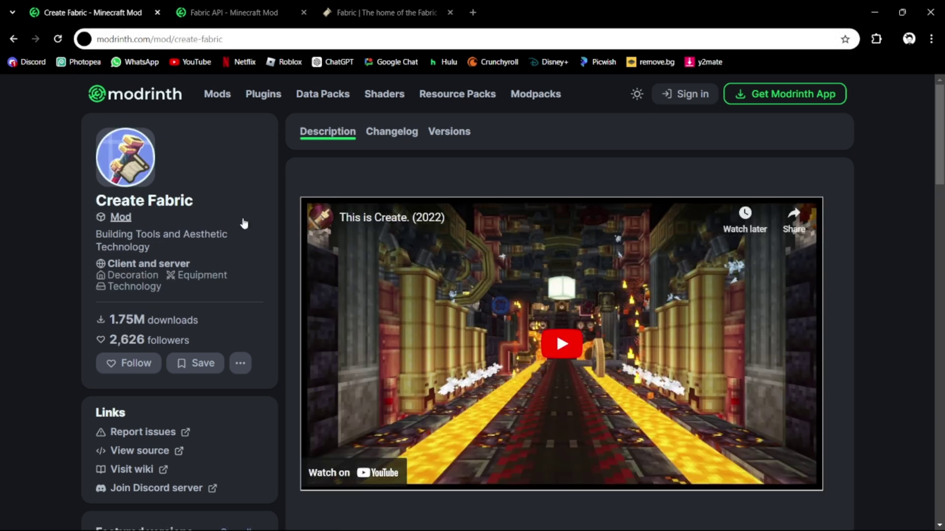
scroll(235, 230, "down", 1)
scroll(125, 112, "up", 1)
scroll(197, 199, "down", 1)
scroll(194, 208, "up", 1)
scroll(193, 209, "down", 4)
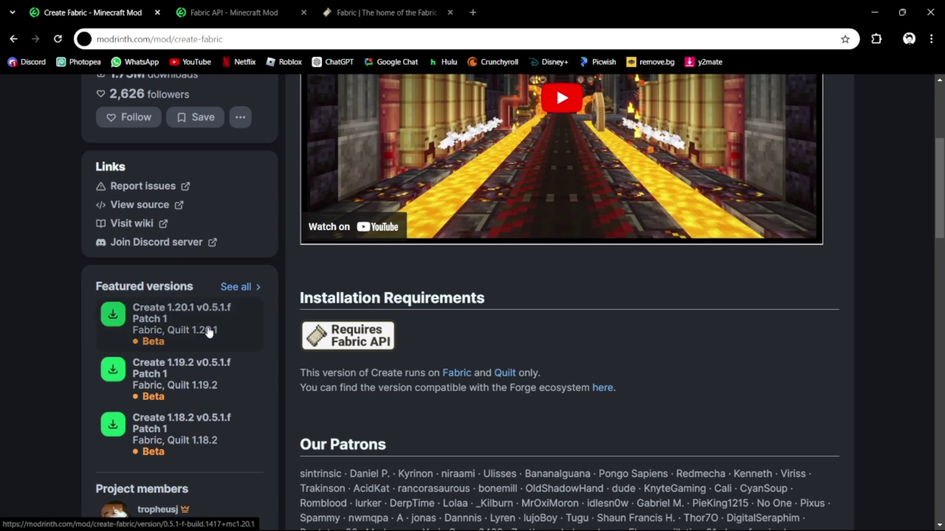
left_click(240, 288)
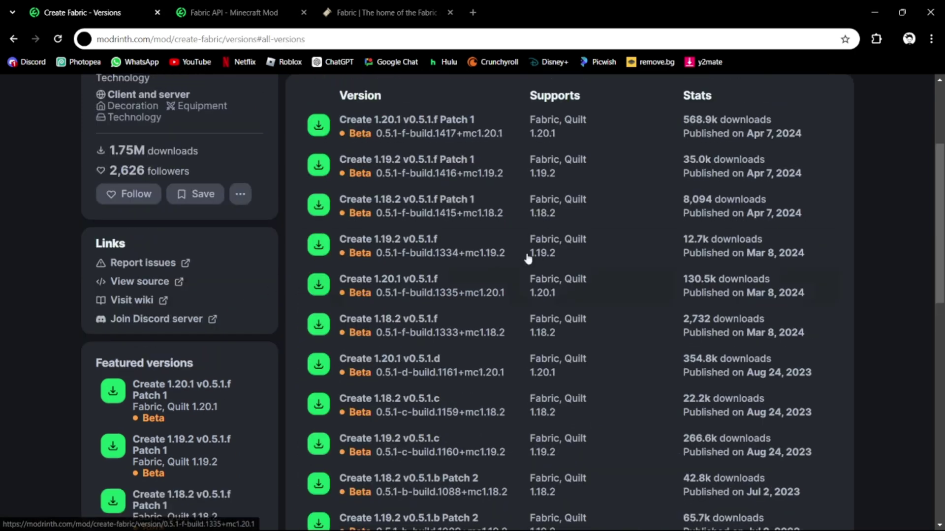
scroll(506, 209, "up", 4)
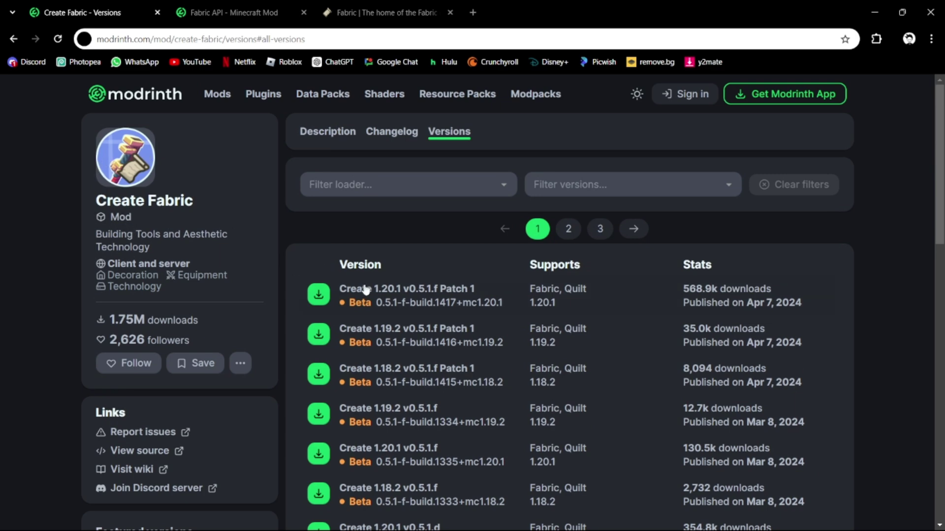
scroll(367, 290, "down", 1)
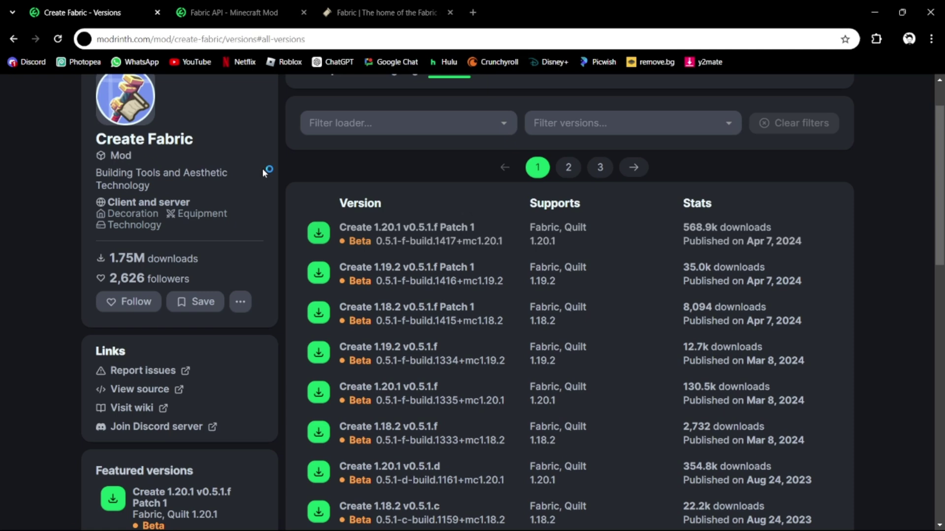
scroll(172, 197, "up", 2)
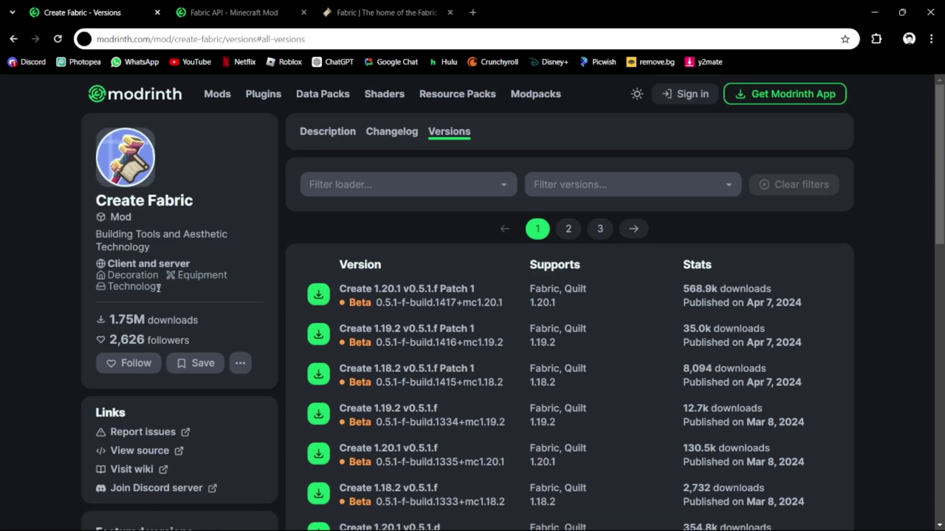
scroll(490, 319, "down", 2)
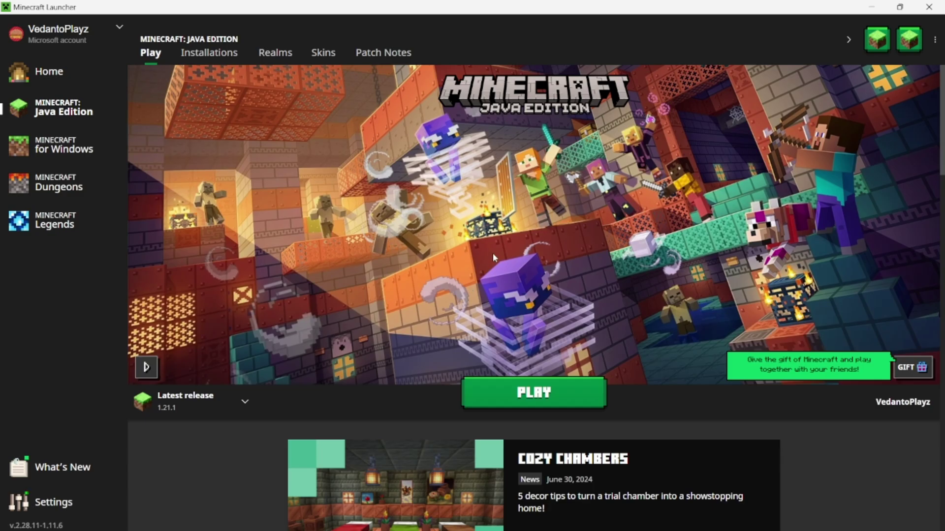
In the Minecraft Launcher, create an installation named 1.20.1 with version release 1.20.1 and launch it.
left_click(216, 55)
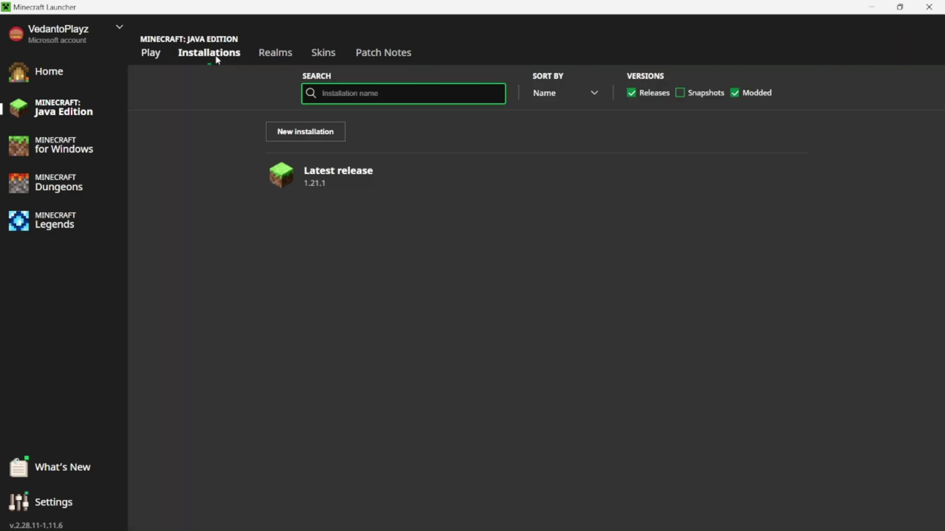
left_click(315, 139)
left_click(405, 138)
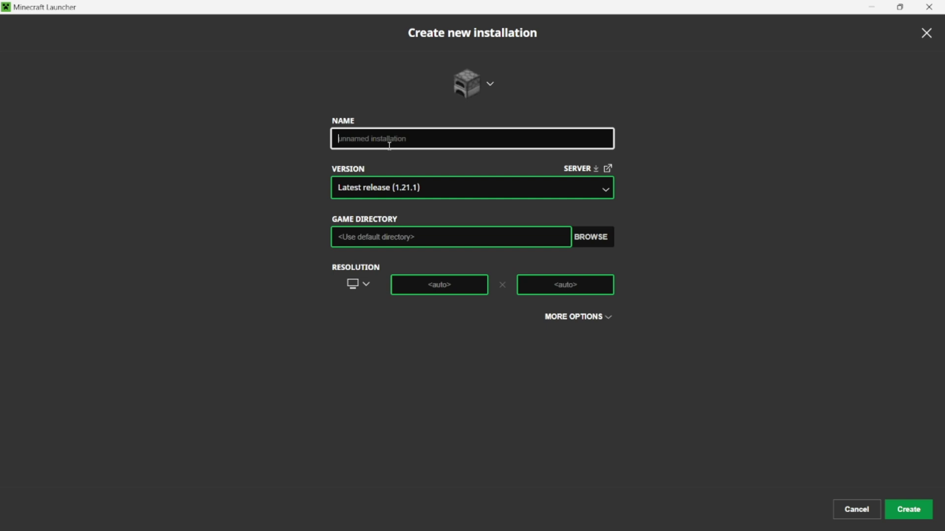
type("1.20.1")
left_click(596, 192)
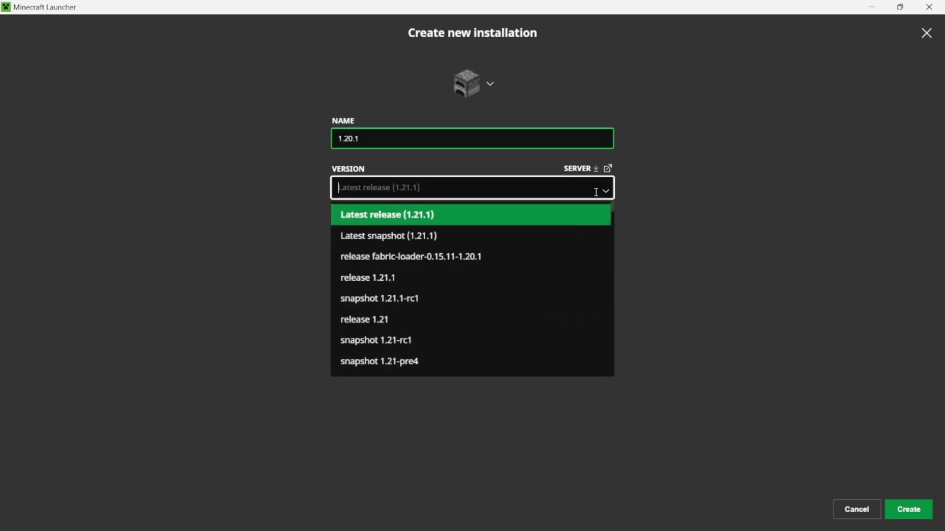
type("1.20.1")
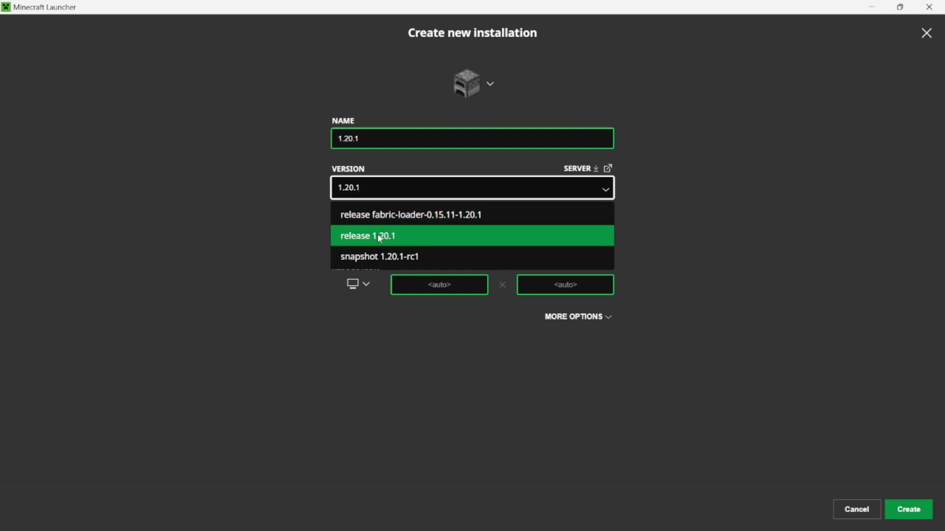
left_click(397, 241)
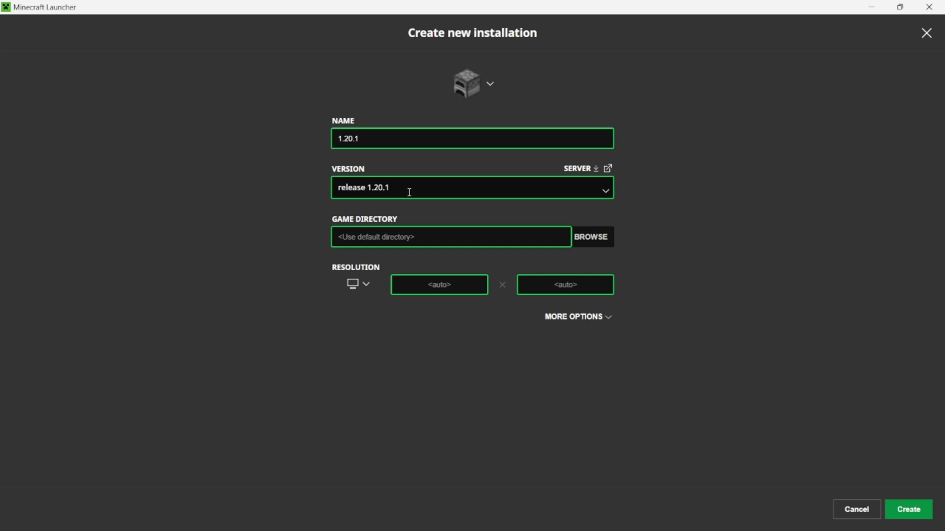
left_click(908, 510)
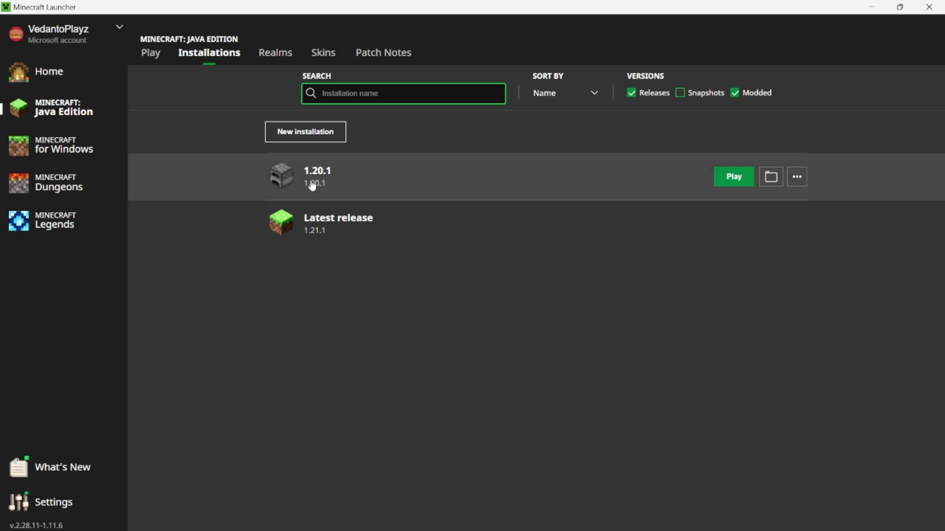
left_click(733, 177)
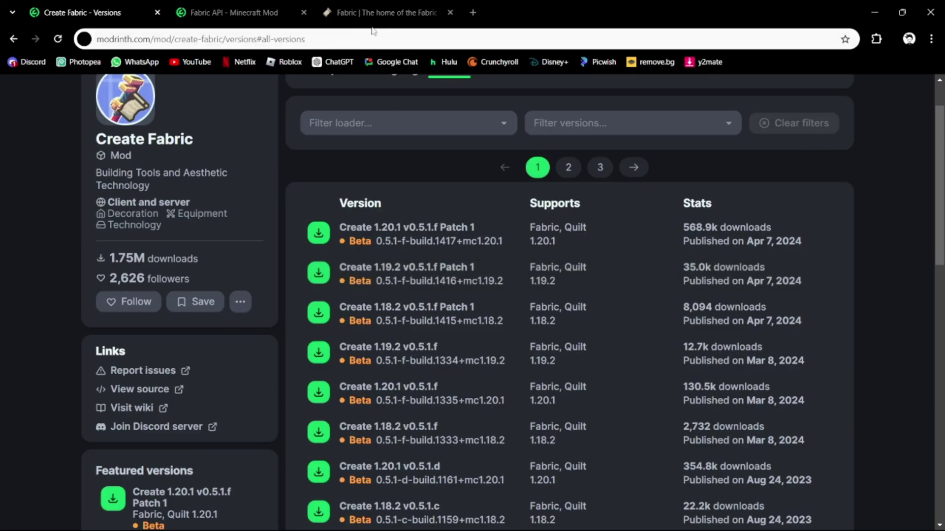
Switch to the browser, download the Fabric installer for Windows from fabricmc.net and run the downloaded file.
left_click(374, 14)
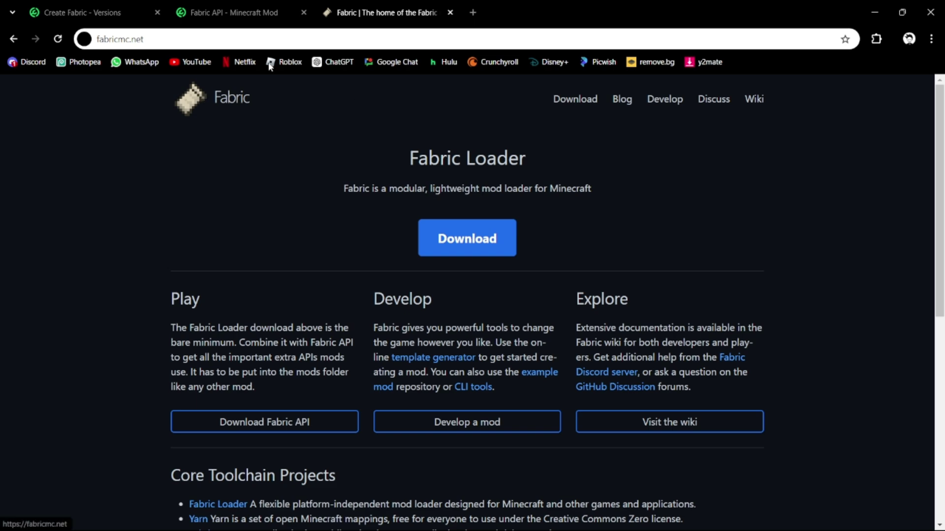
left_click(231, 10)
left_click(153, 4)
left_click(200, 5)
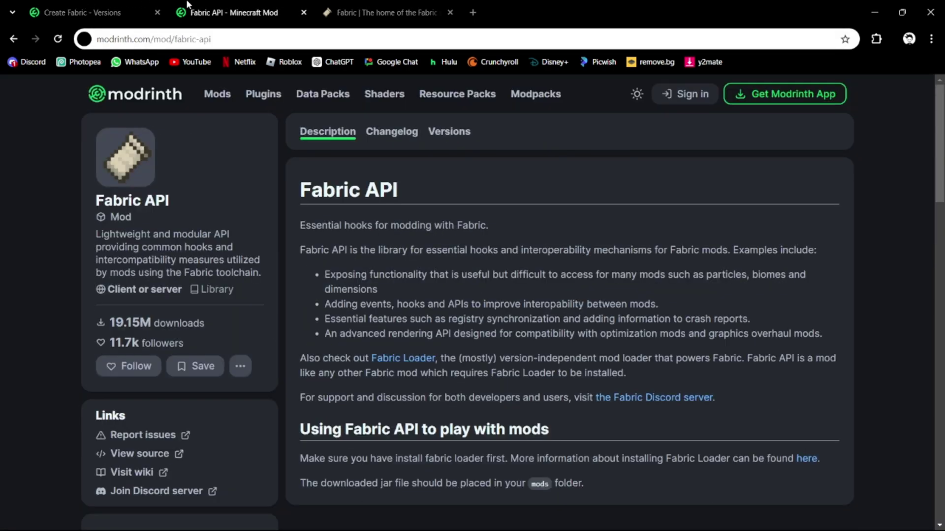
left_click(351, 4)
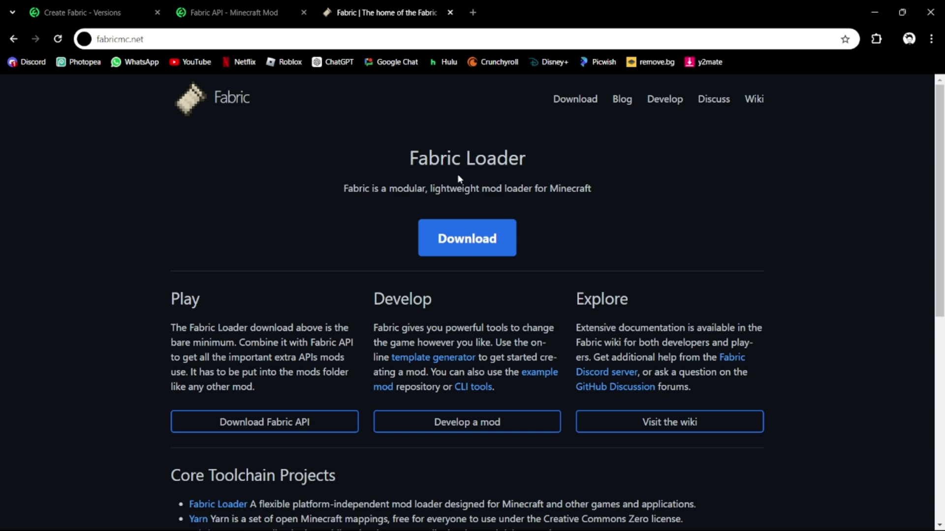
left_click(480, 239)
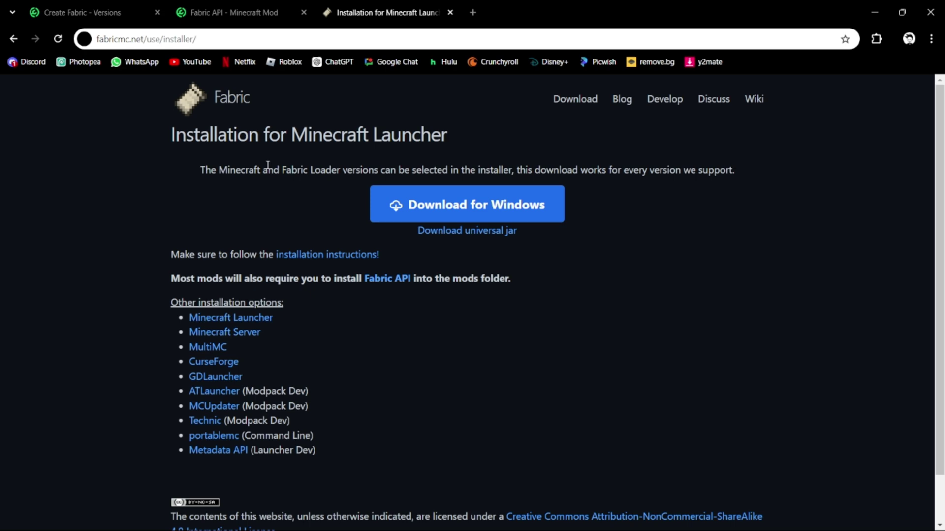
left_click(481, 214)
left_click(888, 40)
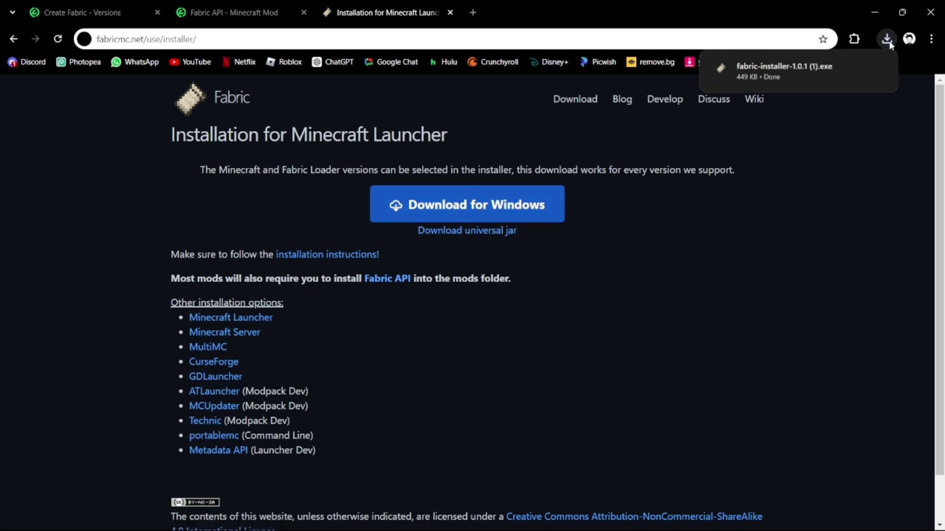
mouse_move(807, 76)
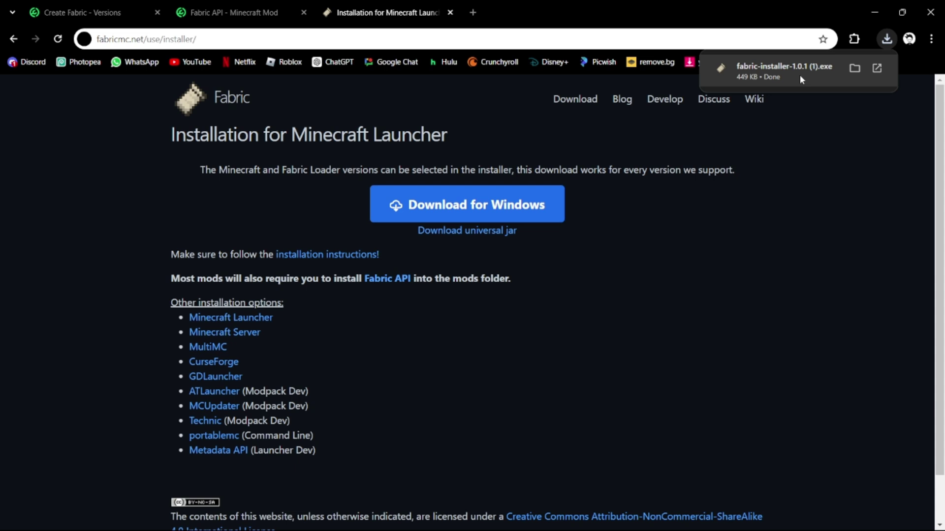
left_click(802, 79)
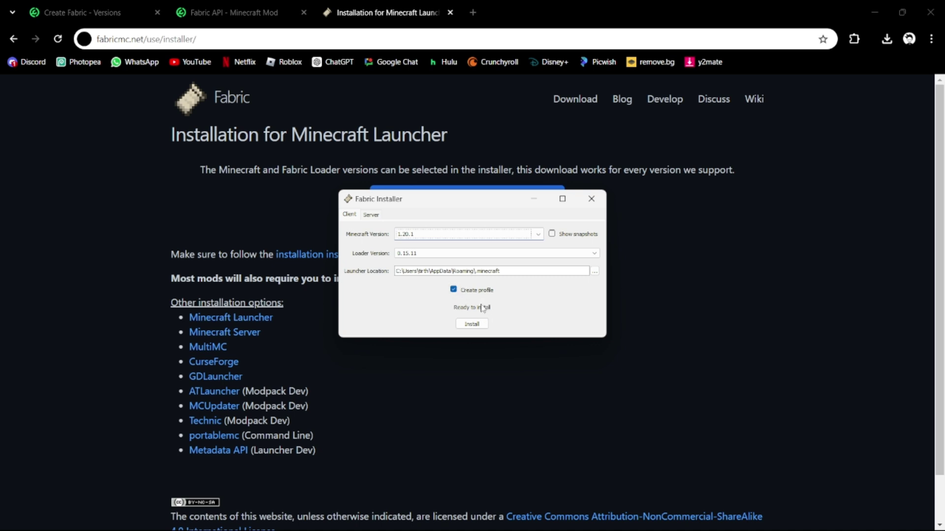
Install Fabric Loader 0.15.11 for Minecraft 1.20.1, and close the installer and the Fabric download page.
left_click(475, 325)
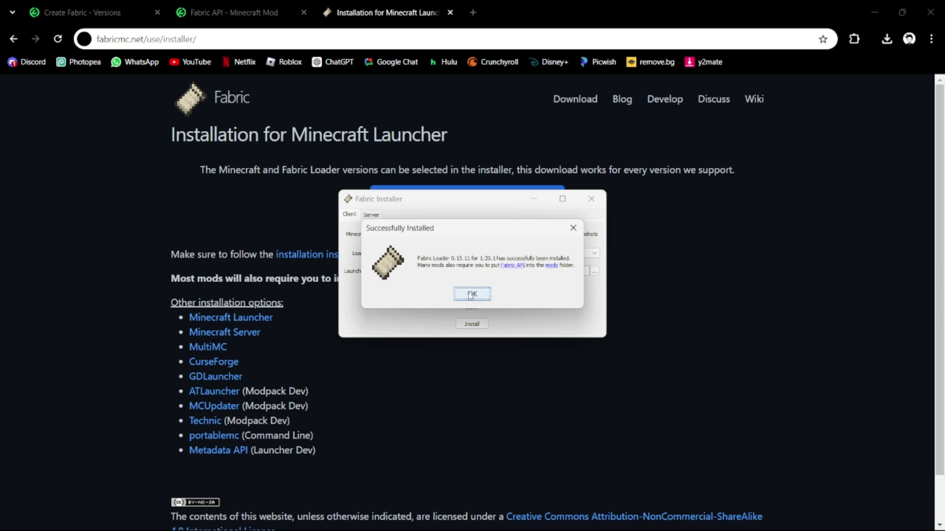
left_click(471, 294)
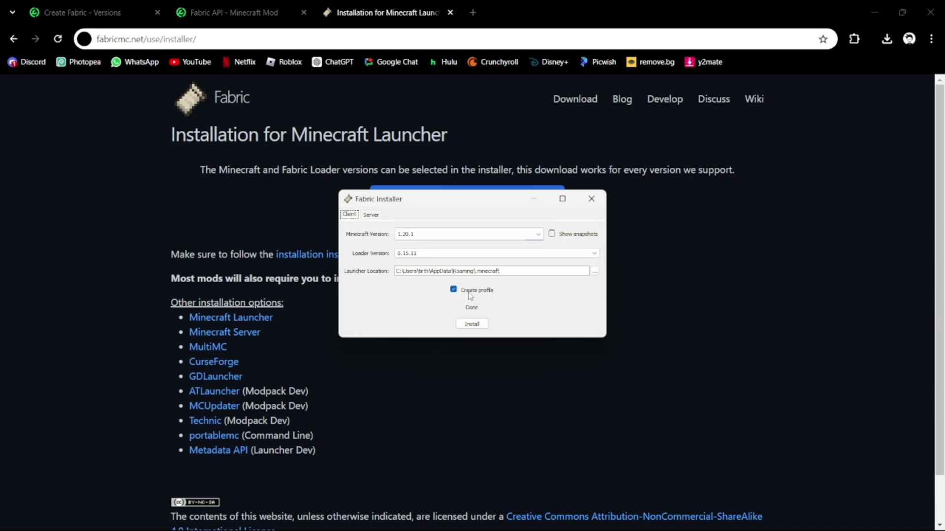
left_click(591, 198)
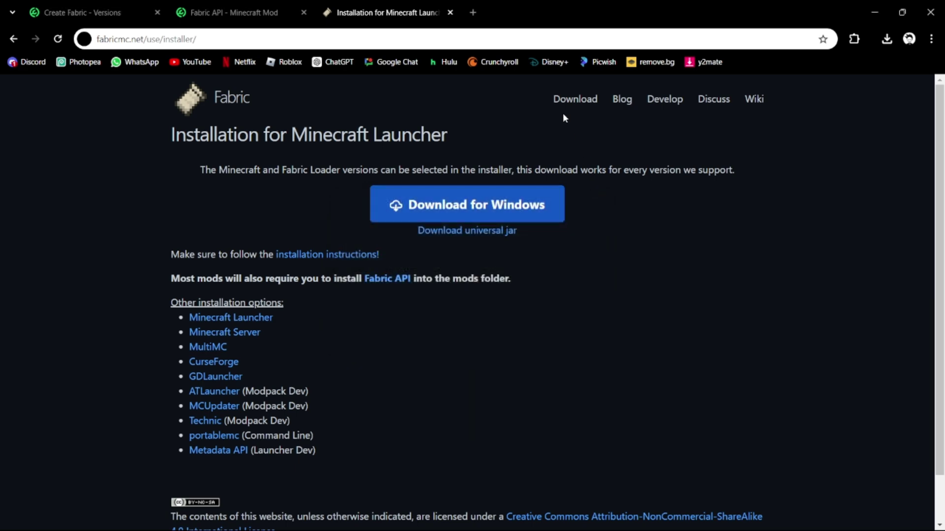
left_click(449, 12)
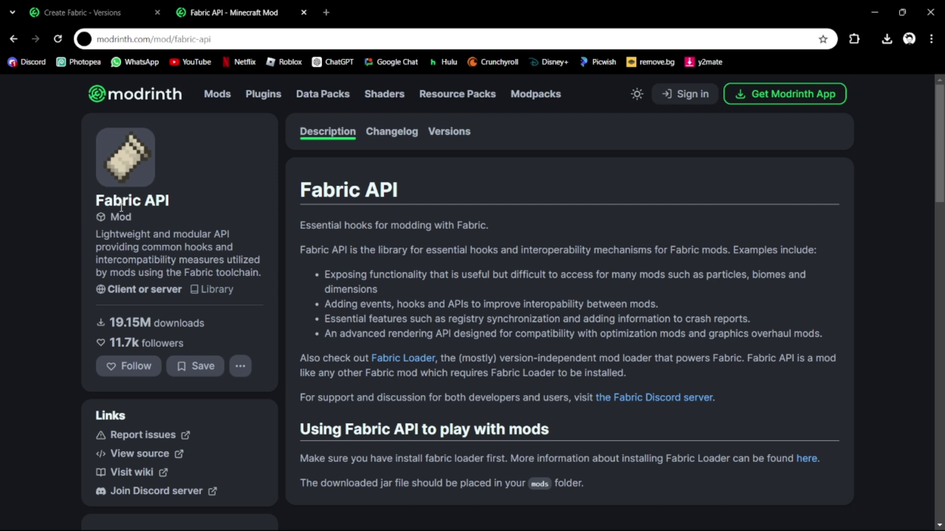
Open the full version list of Fabric API on Modrinth and filter it to game version 1.20.1.
left_click(94, 12)
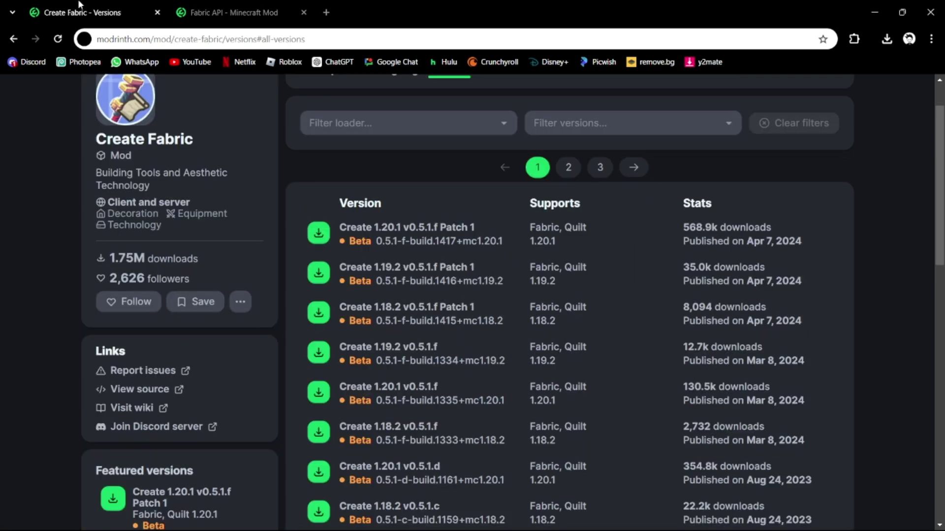
left_click(201, 7)
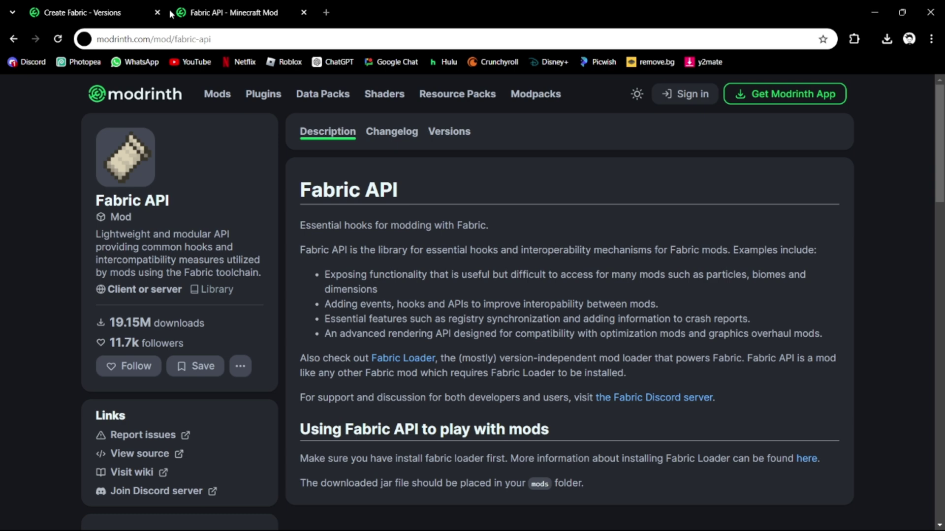
scroll(283, 293, "down", 5)
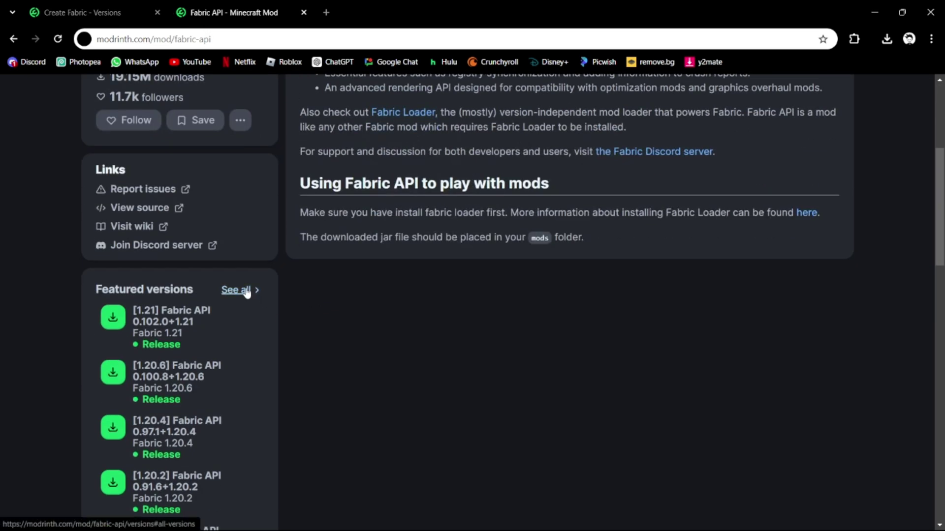
left_click(246, 291)
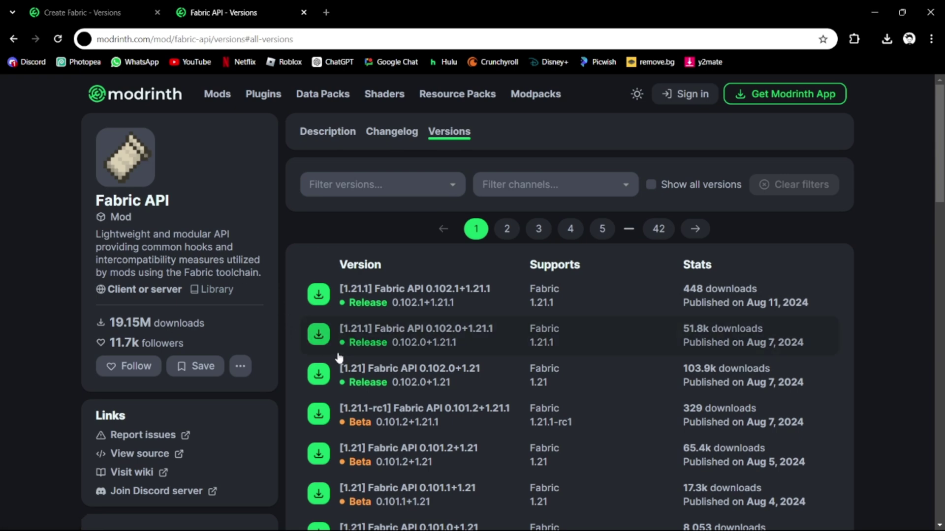
scroll(386, 312, "down", 5)
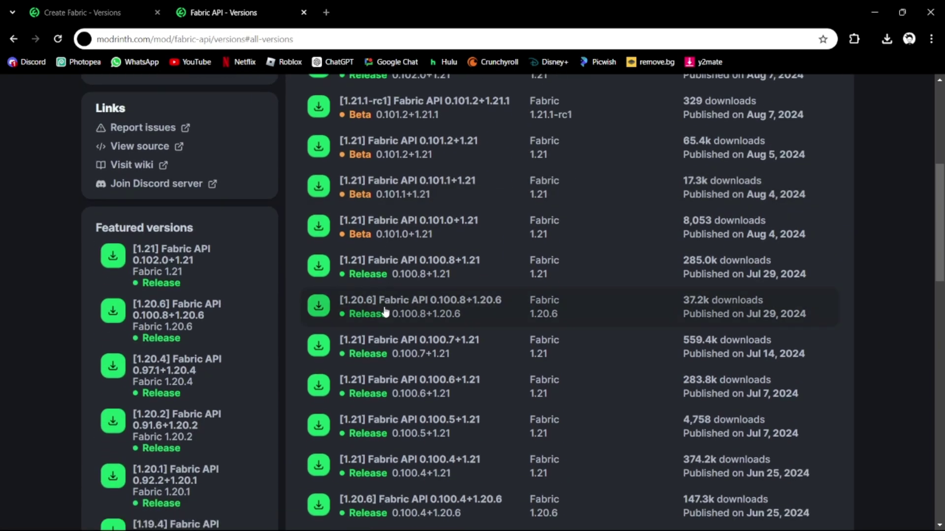
scroll(385, 313, "up", 5)
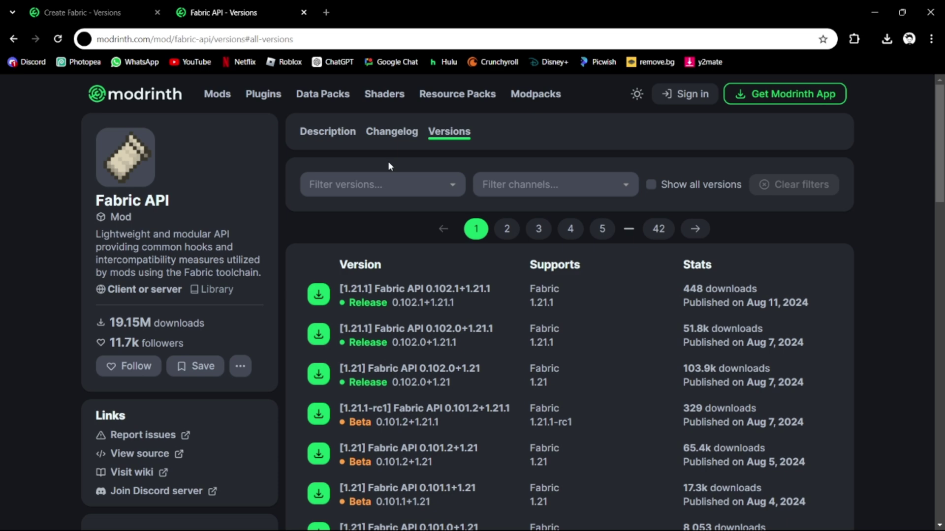
left_click(450, 192)
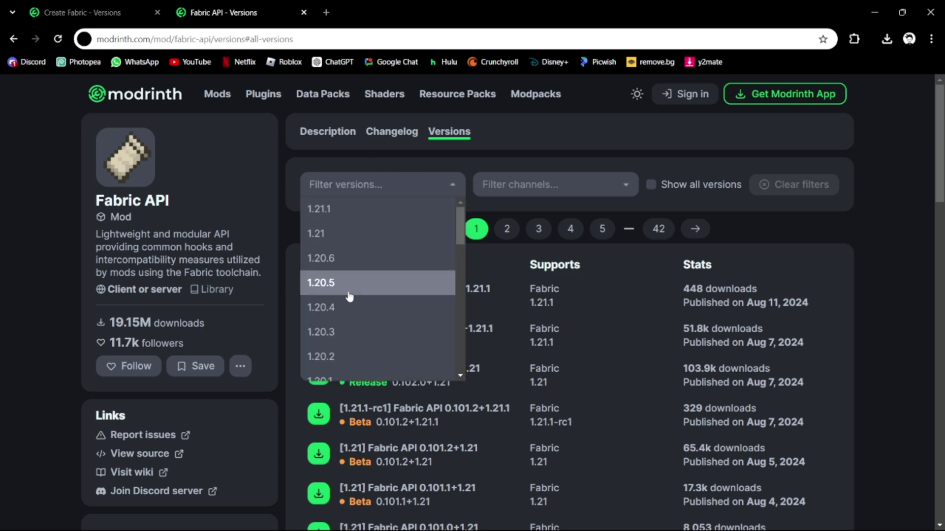
scroll(349, 340, "down", 2)
left_click(338, 322)
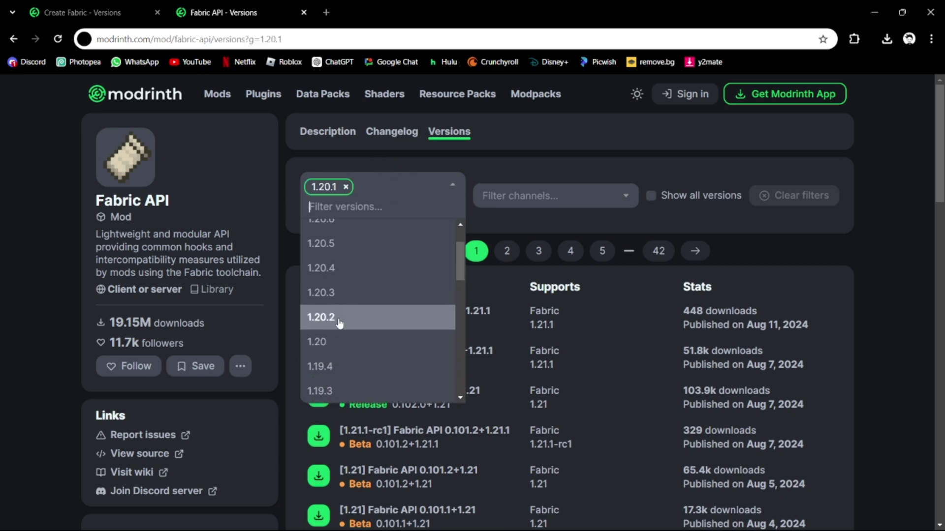
Download the Fabric API 0.92.2+1.20.1 release file from the filtered version list.
left_click(502, 228)
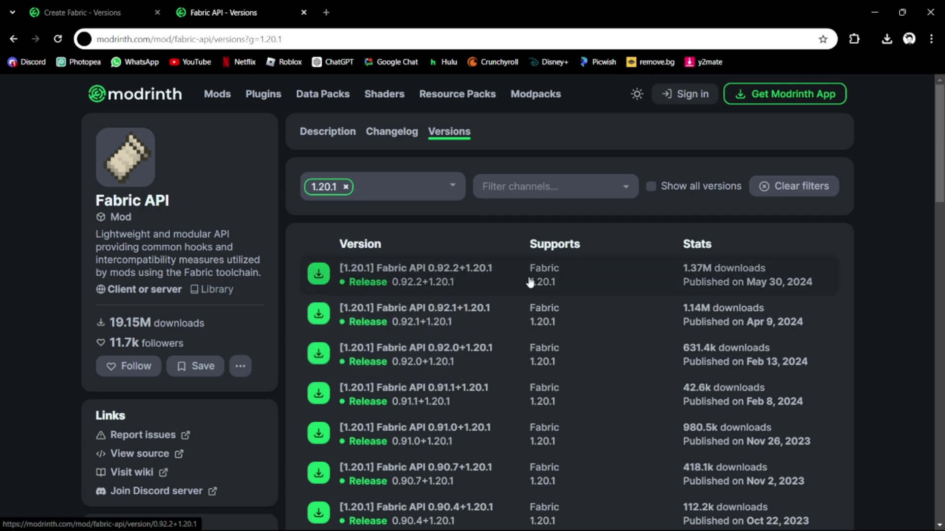
left_click(640, 285)
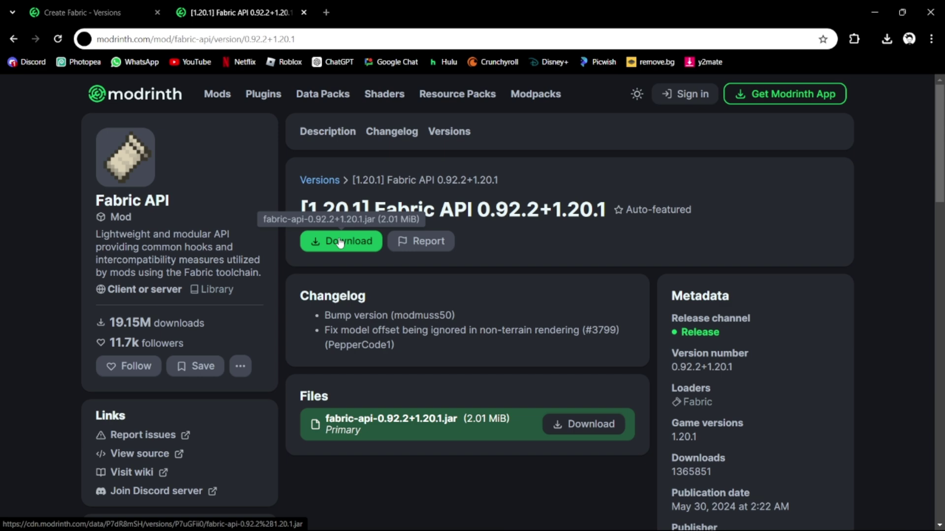
left_click(340, 241)
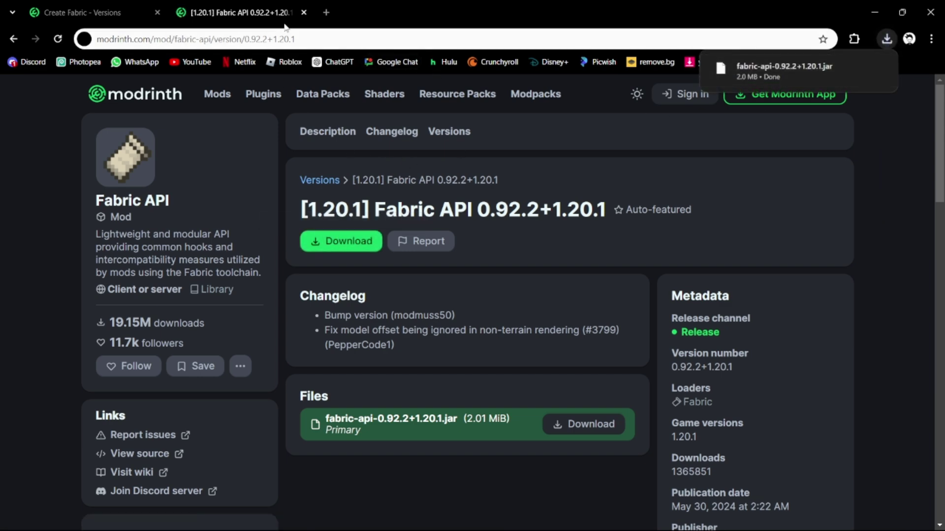
Close the Fabric API page and download Create 1.20.1 v0.5.1.f Patch 1 from the Create Fabric version list.
left_click(303, 13)
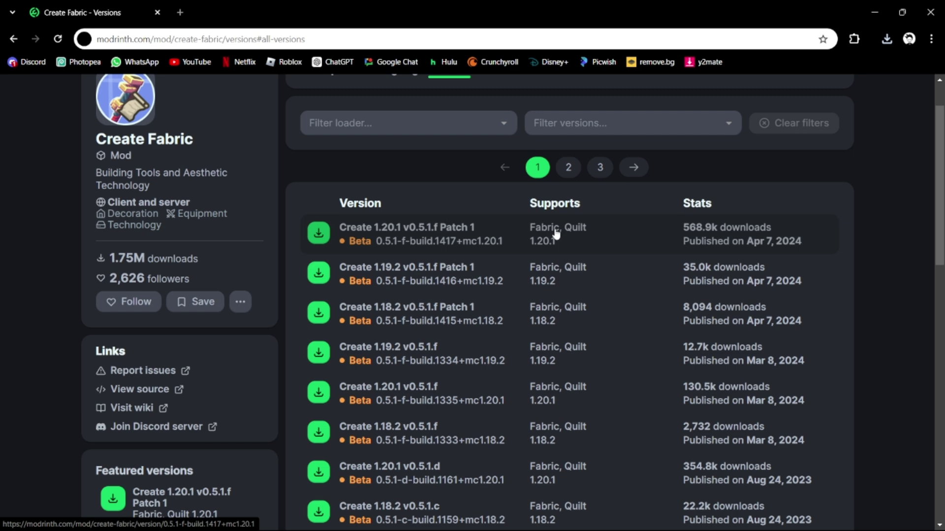
left_click(360, 233)
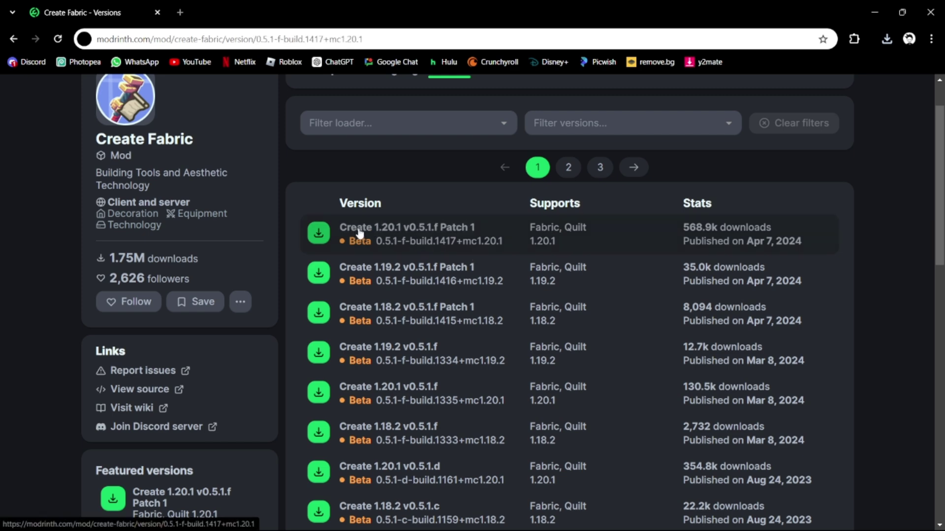
left_click(362, 243)
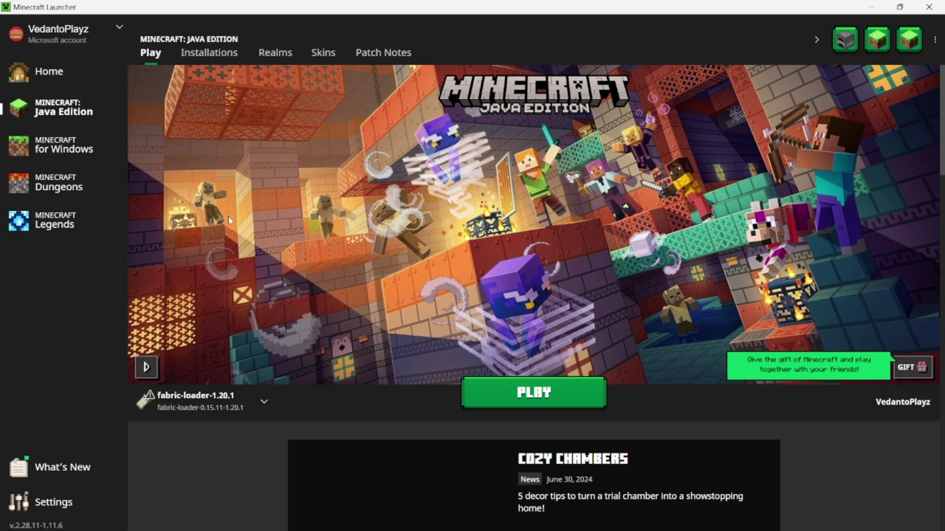
Show the installations in the Minecraft Launcher, then open the Downloads folder in File Explorer and minimize its window.
left_click(225, 54)
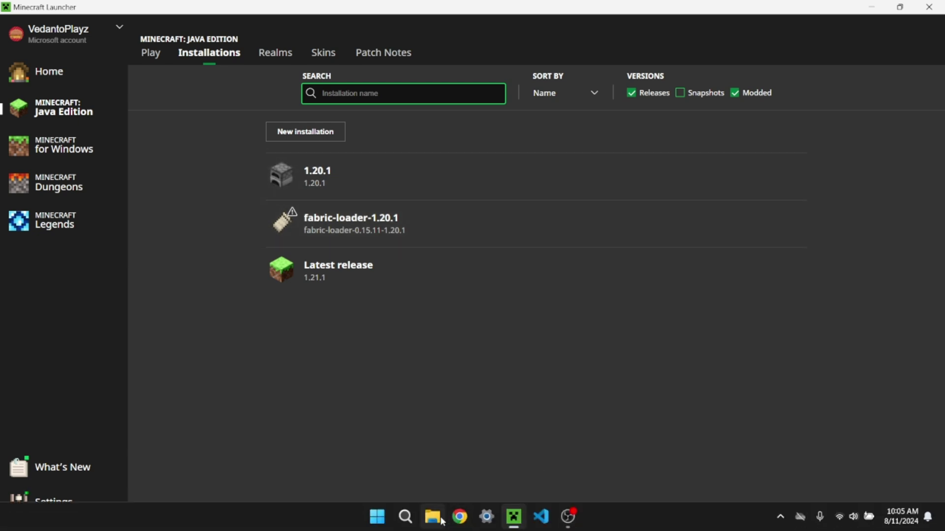
left_click(433, 518)
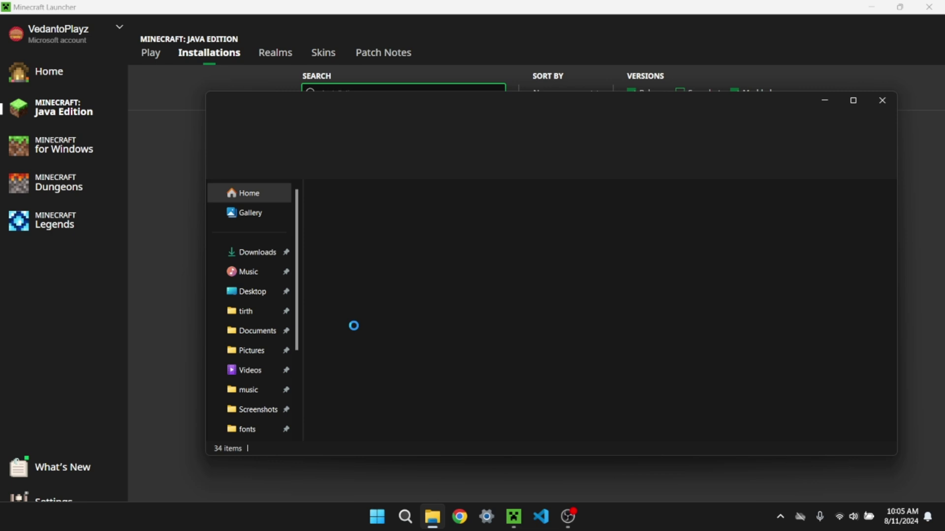
left_click(245, 251)
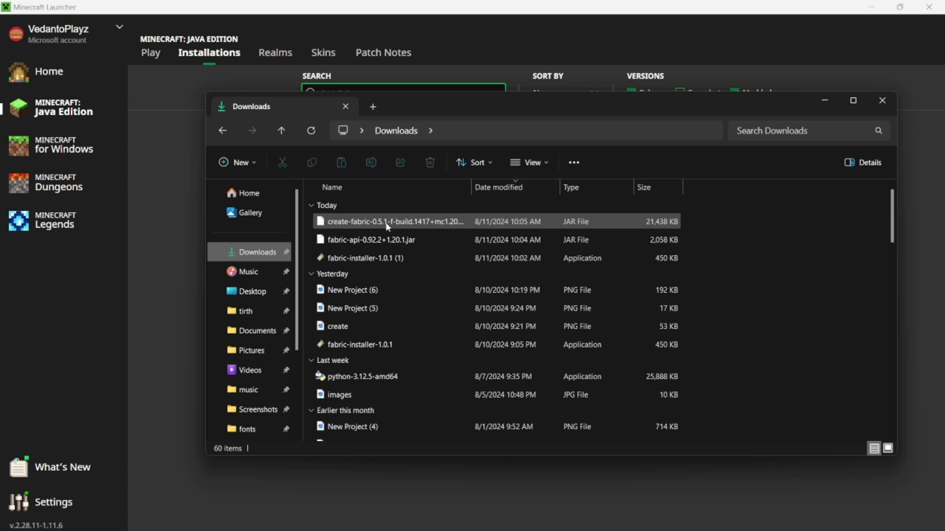
left_click(829, 100)
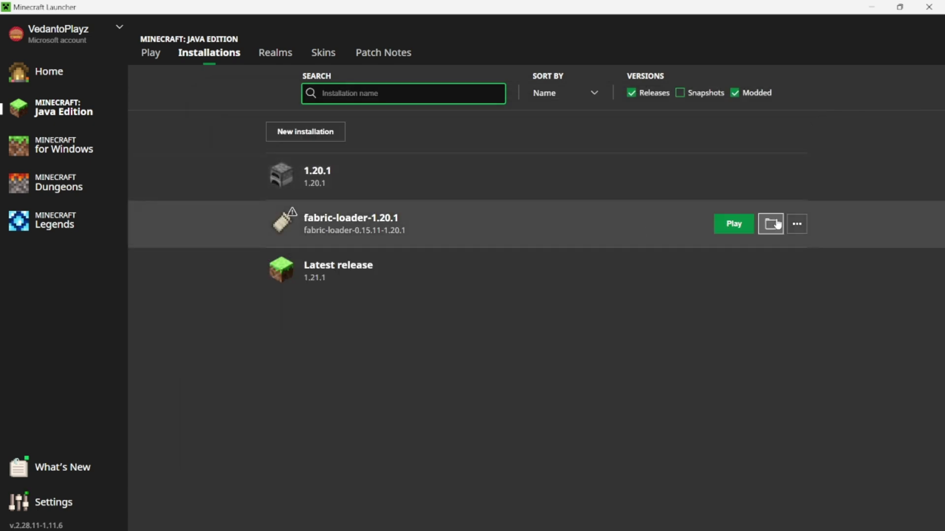
Open the game folder of the fabric-loader-1.20.1 installation and go into its mods folder.
left_click(771, 225)
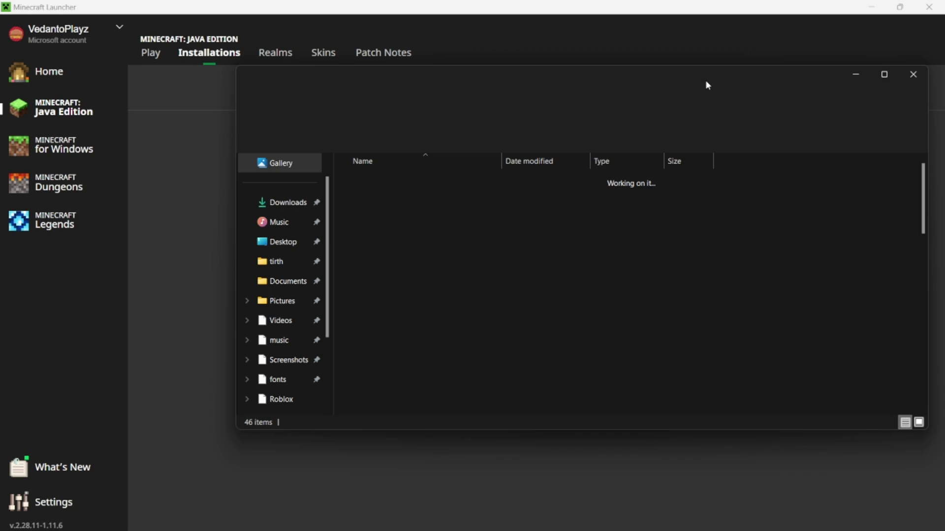
left_click_drag(704, 80, 628, 302)
mouse_move(767, 226)
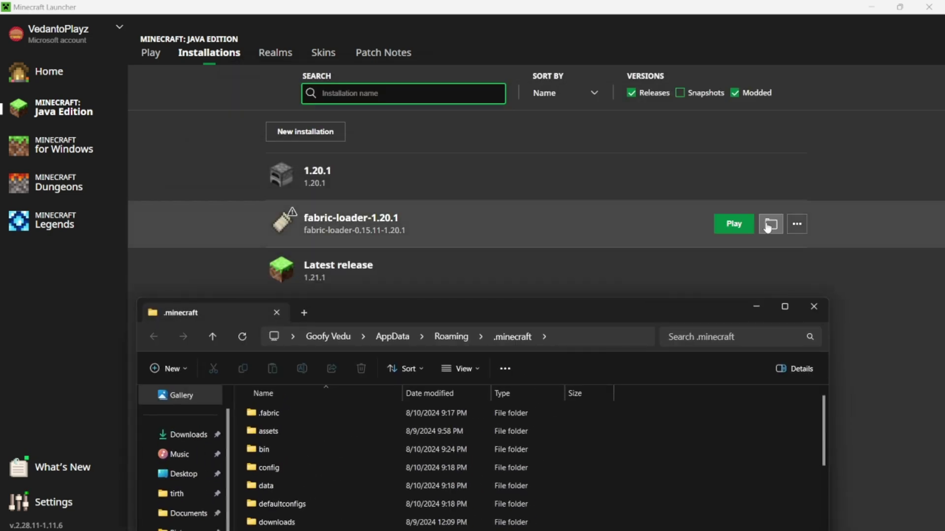
left_click_drag(639, 303, 683, 99)
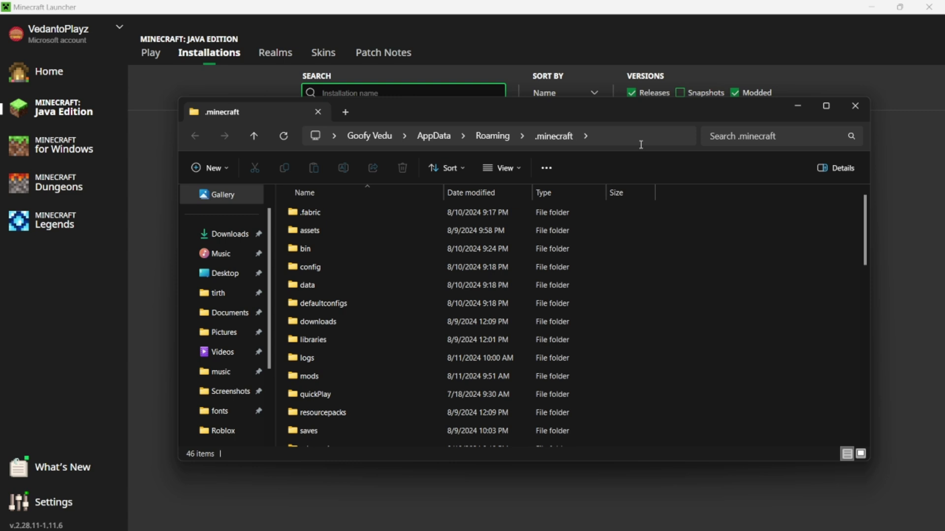
scroll(321, 227, "down", 1)
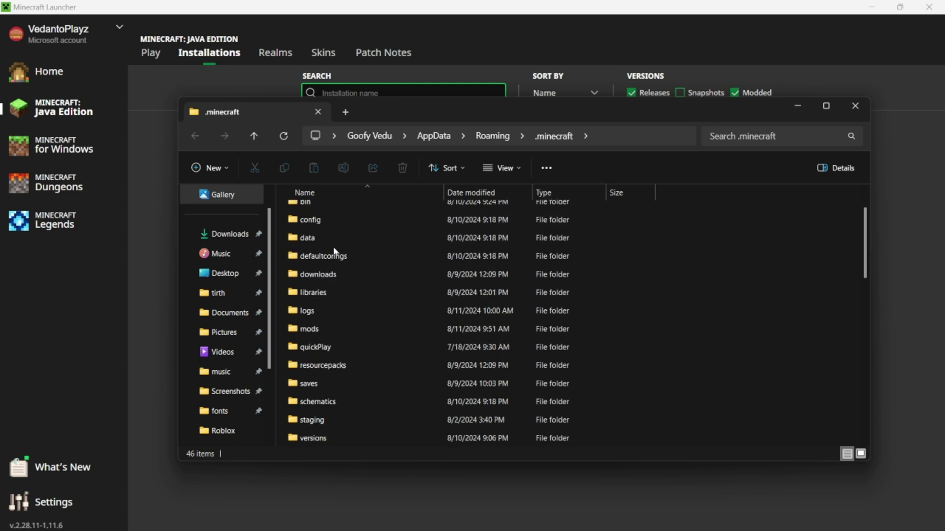
left_click(311, 332)
double_click(311, 332)
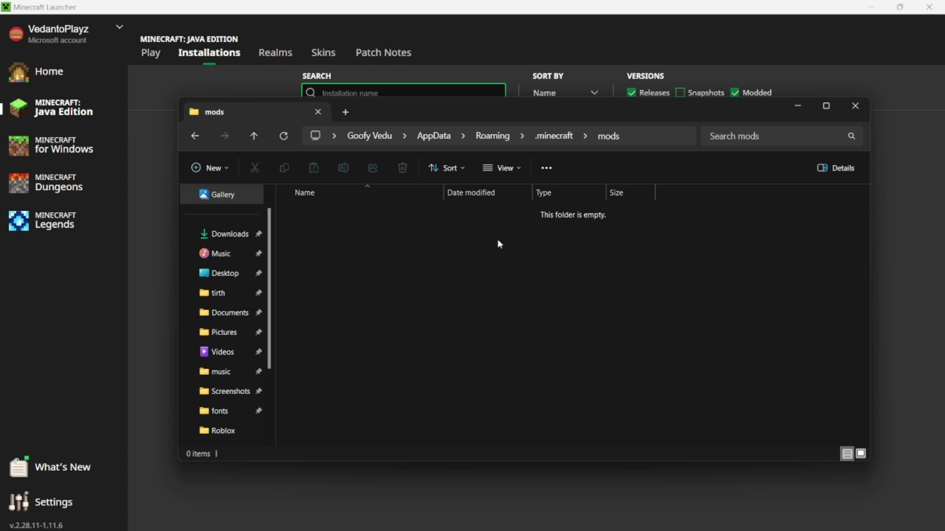
left_click_drag(441, 103, 510, 98)
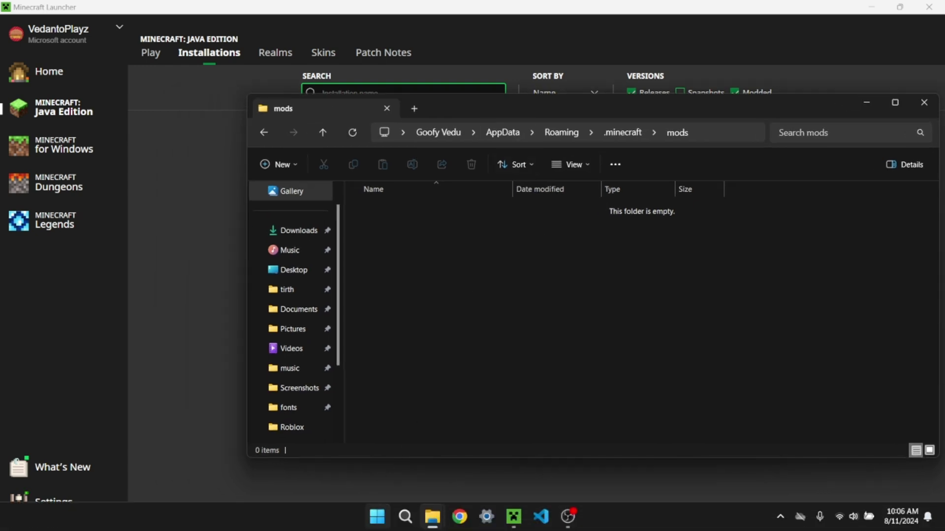
Move the fabric-api-0.92.2+1.20.1 and create-fabric-0.5.1-f JAR files from Downloads into the mods folder and close both folder windows.
mouse_move(436, 522)
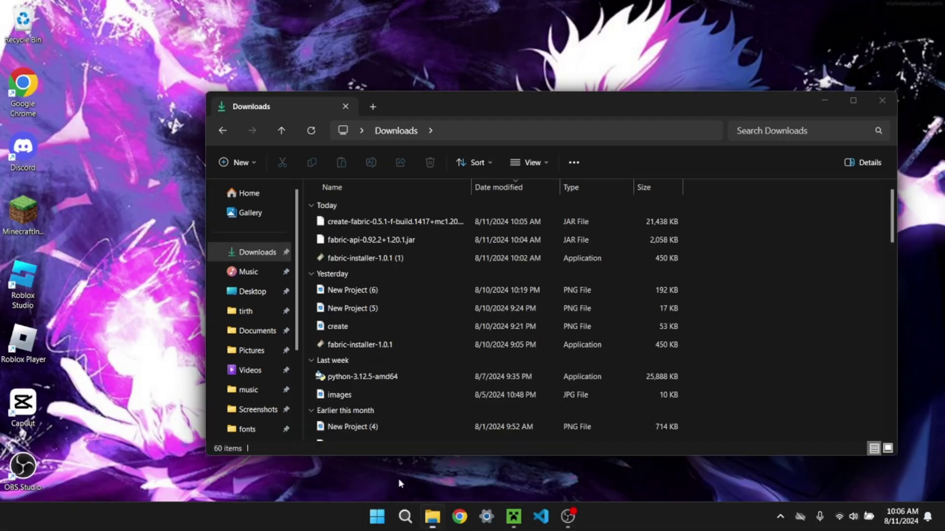
left_click(397, 479)
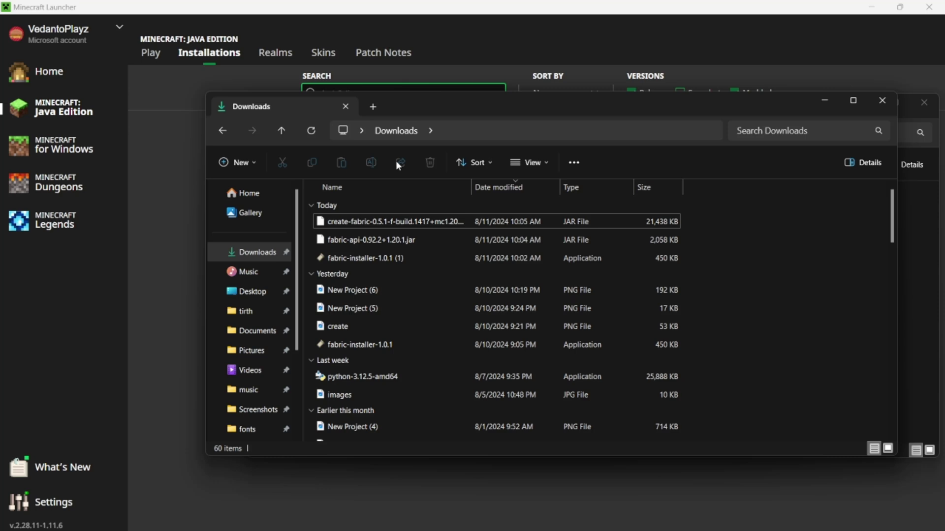
left_click_drag(457, 105, 215, 40)
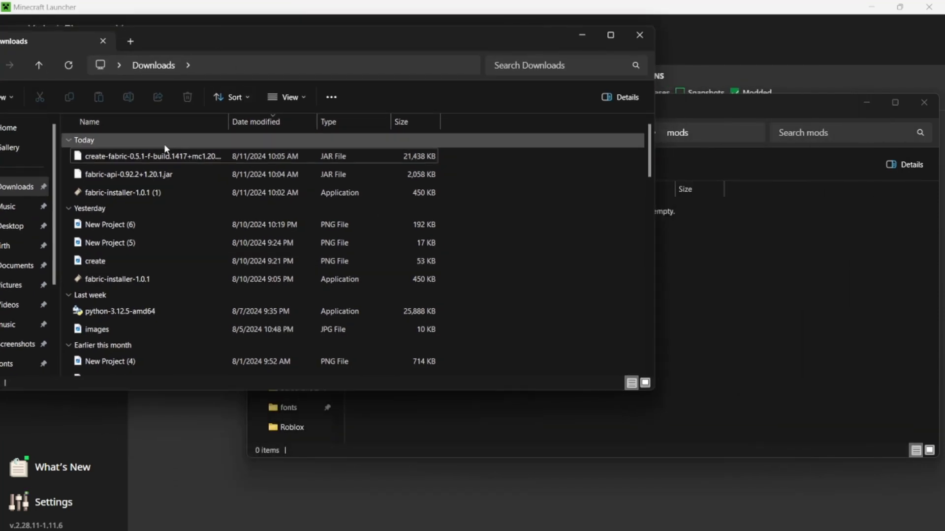
left_click_drag(144, 170, 765, 279)
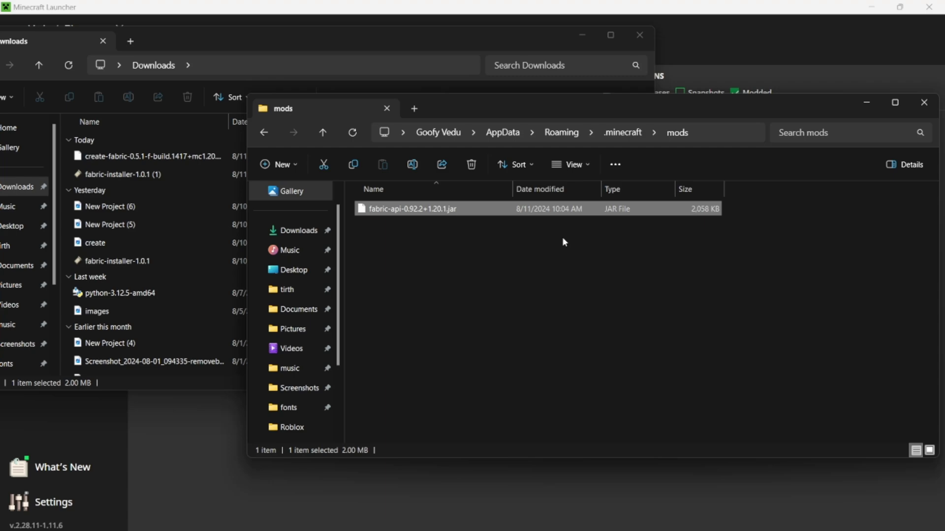
left_click_drag(204, 157, 485, 305)
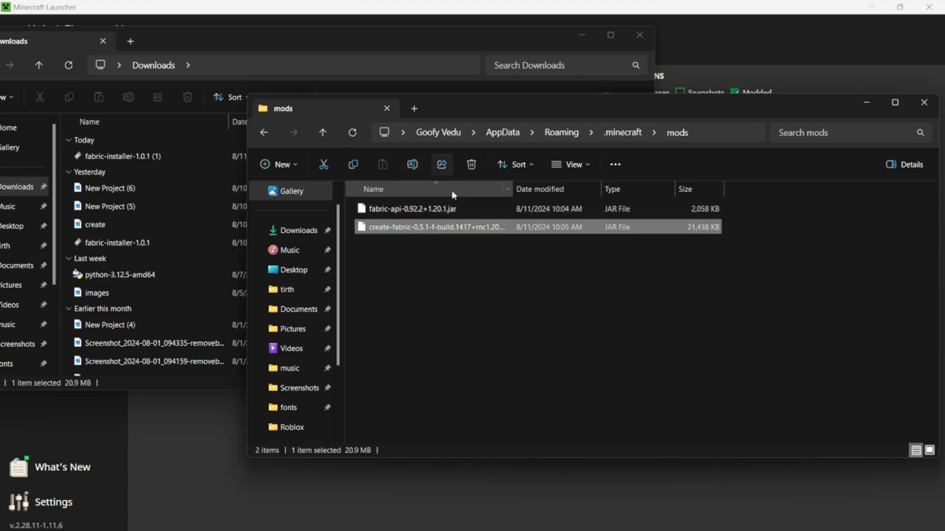
left_click(640, 34)
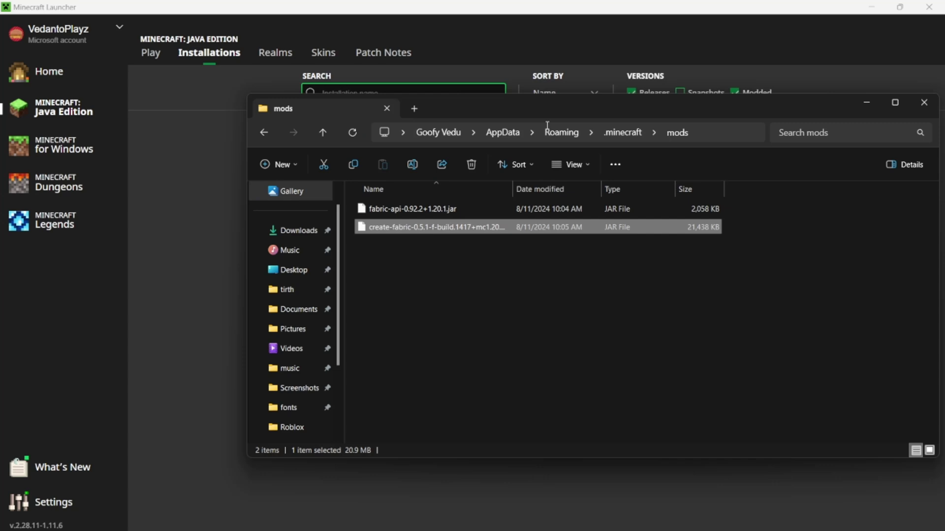
key("alt+F4")
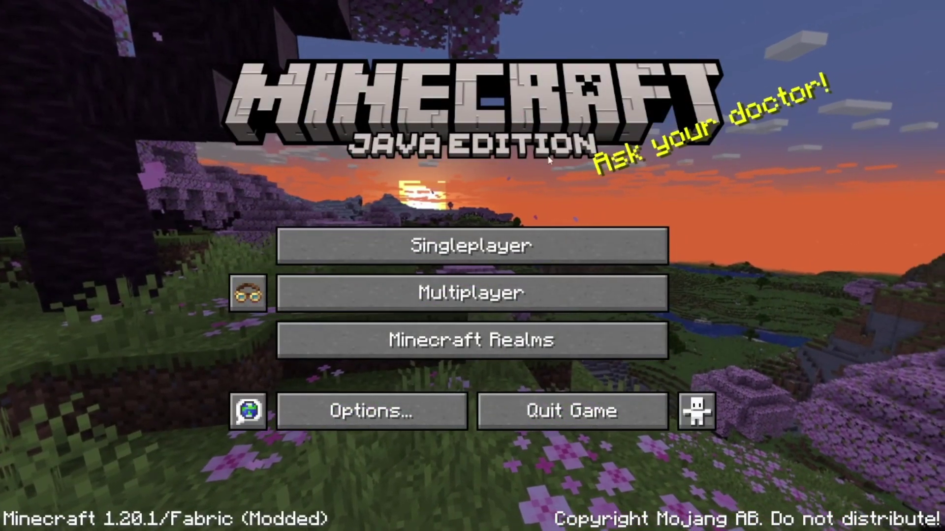
Check the Create mod's menu and the singleplayer world list in the modded 1.20.1 game.
left_click(250, 294)
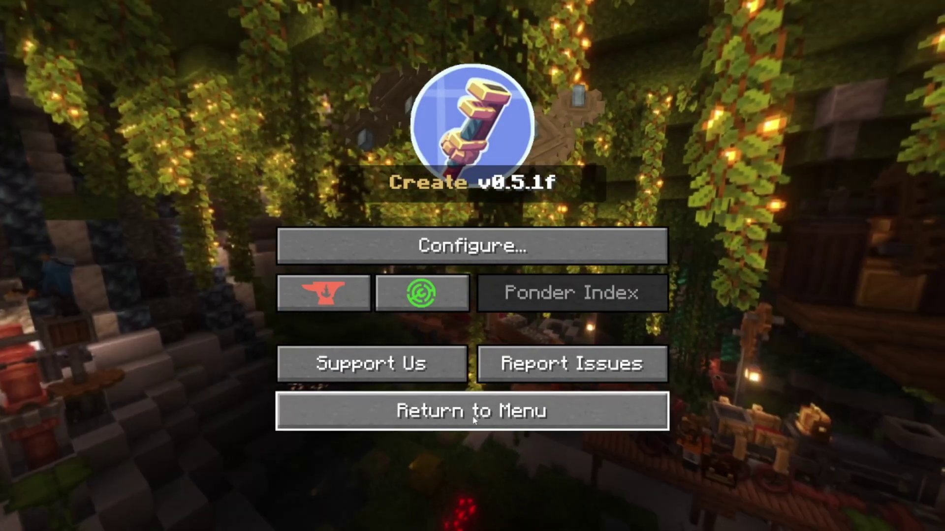
left_click(305, 411)
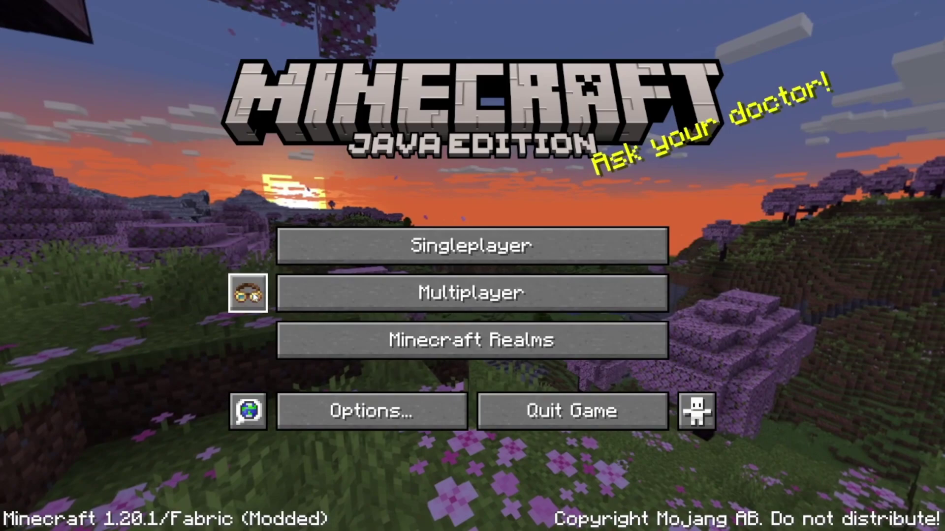
left_click(401, 245)
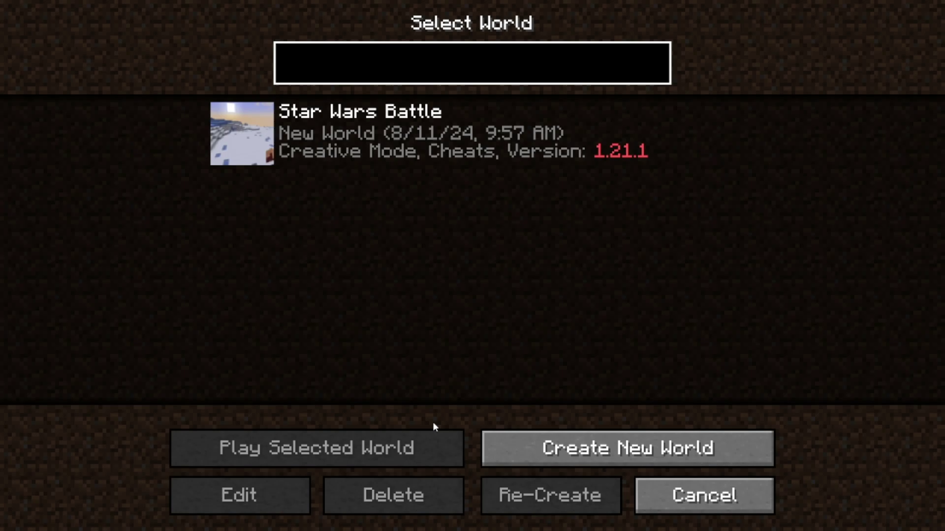
left_click(717, 512)
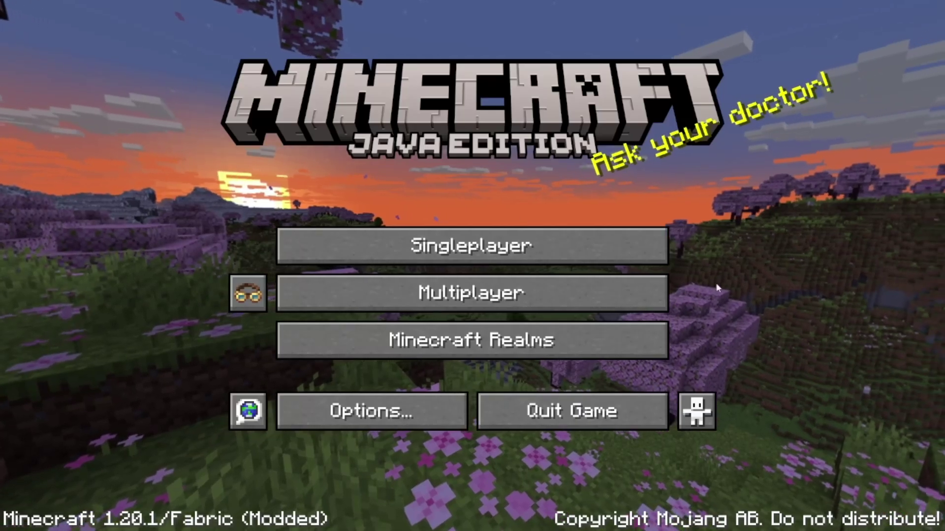
left_click(249, 290)
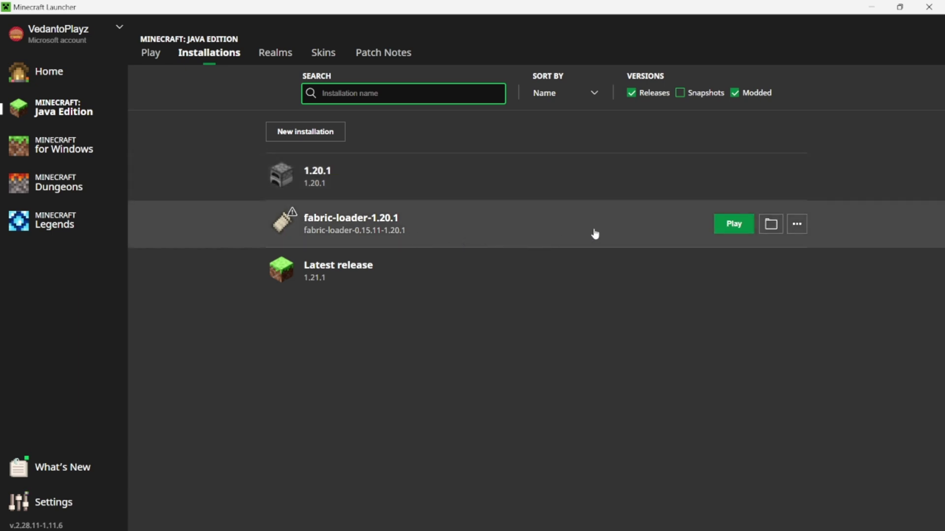
Delete the plain 1.20.1 installation from the Minecraft Launcher's installations.
left_click(797, 177)
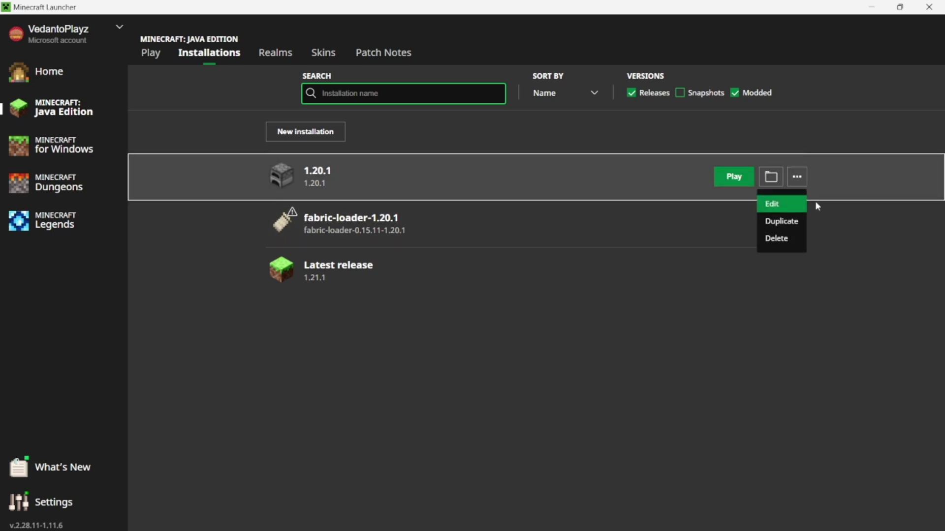
left_click(790, 244)
left_click(510, 315)
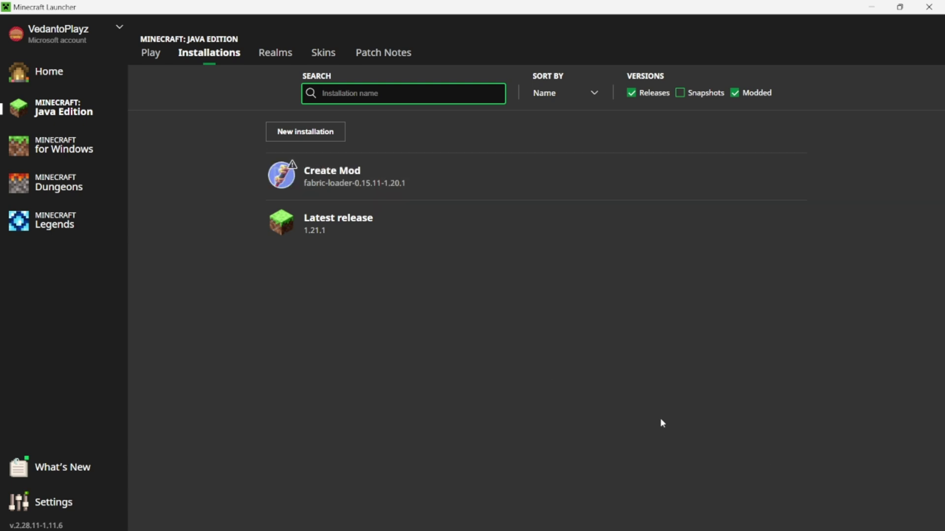
mouse_move(287, 175)
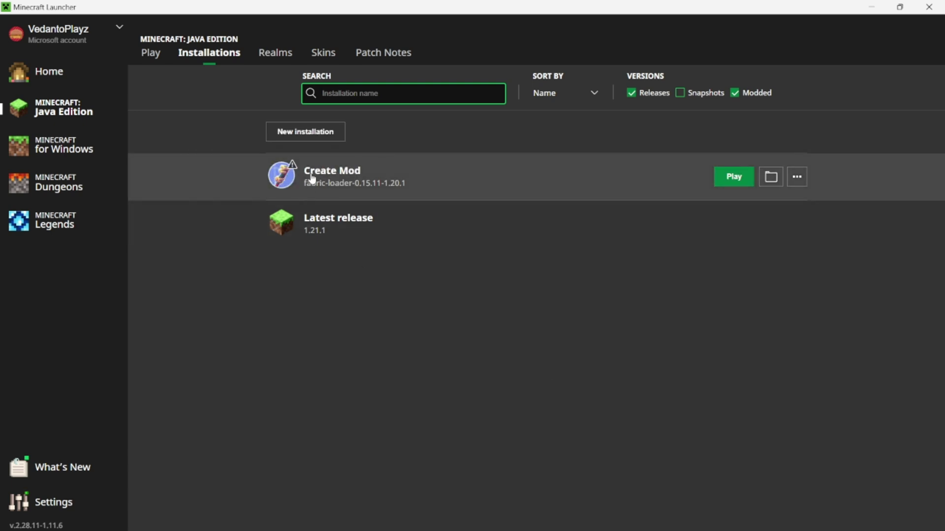